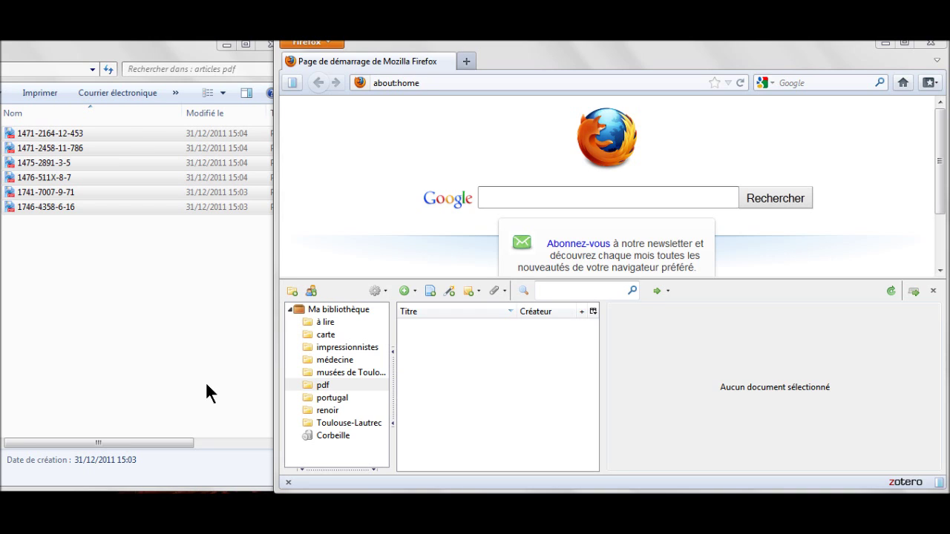
# Add all six PDF files from the articles pdf folder to the pdf collection in the Zotero library
pyautogui.click(39, 134)
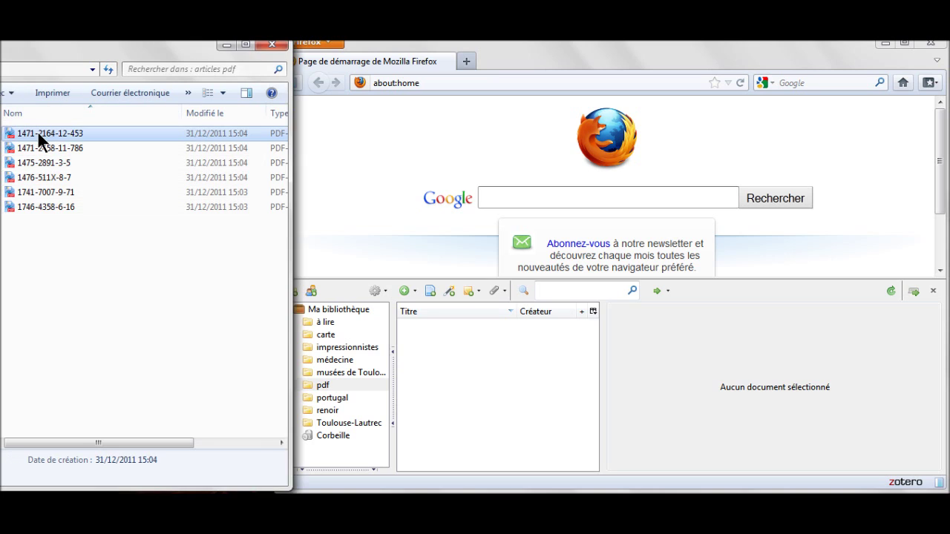
pyautogui.keyDown('shift'); pyautogui.click(35, 206); pyautogui.keyUp('shift')
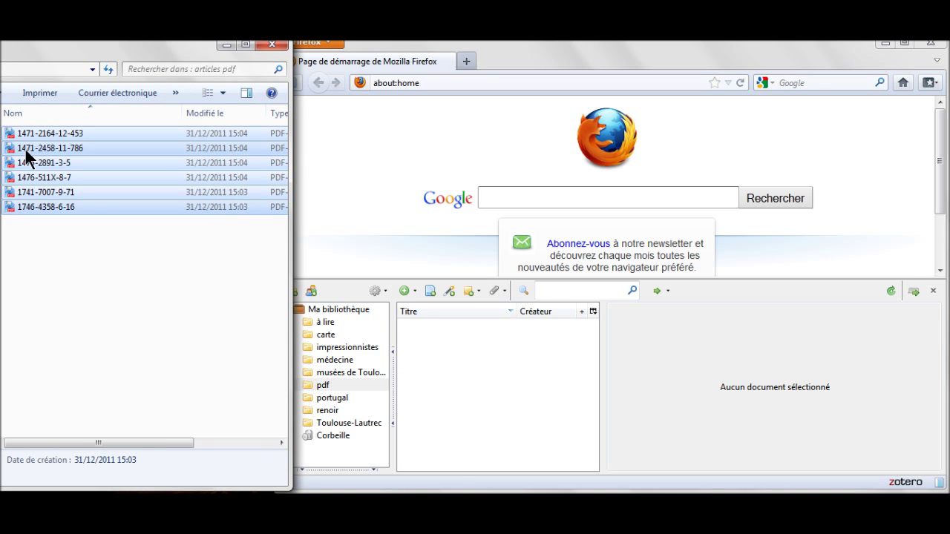
pyautogui.moveTo(26, 149); pyautogui.dragTo(327, 392)
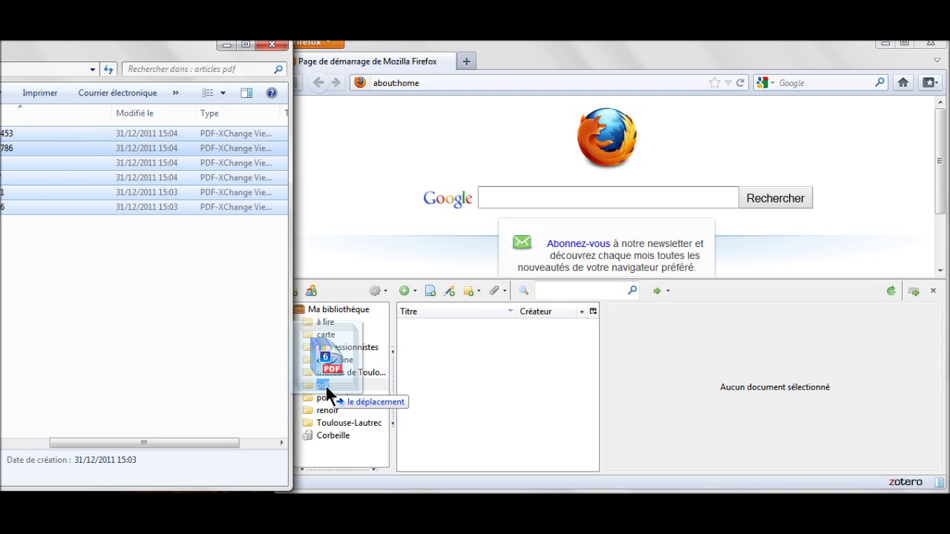
pyautogui.moveTo(326, 387); pyautogui.dragTo(327, 387)
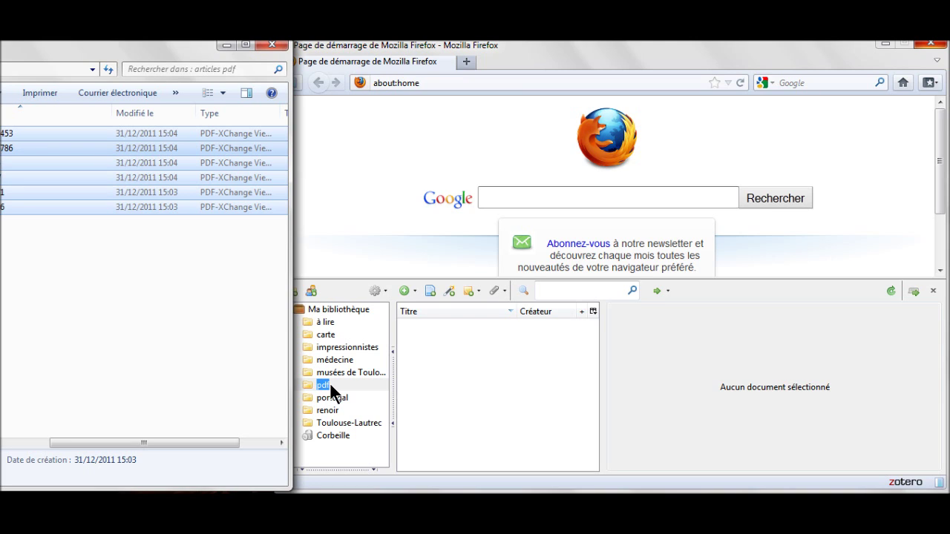
pyautogui.moveTo(331, 391); pyautogui.dragTo(330, 387)
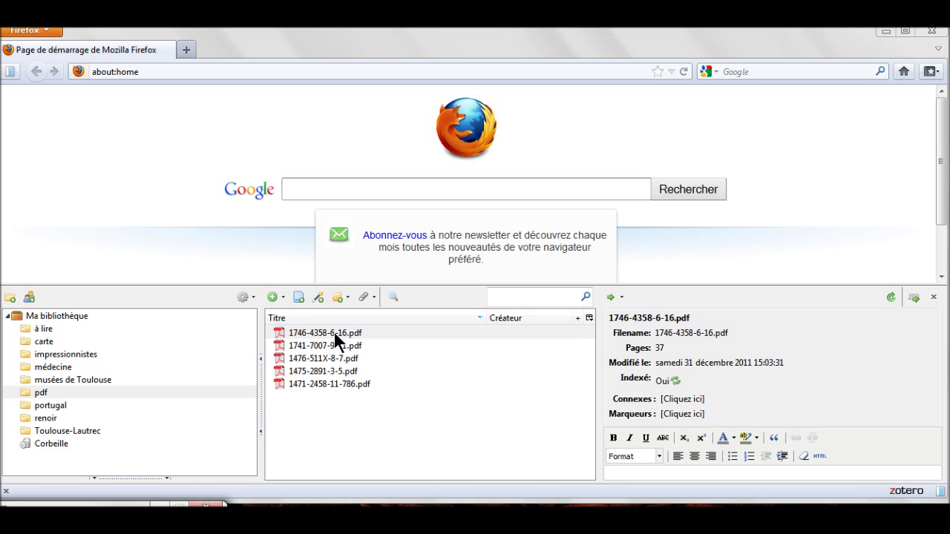
# Retrieve PDF metadata for the five listed files, cancelling after the first one, and expand the International Breastfeeding item
pyautogui.click(325, 383)
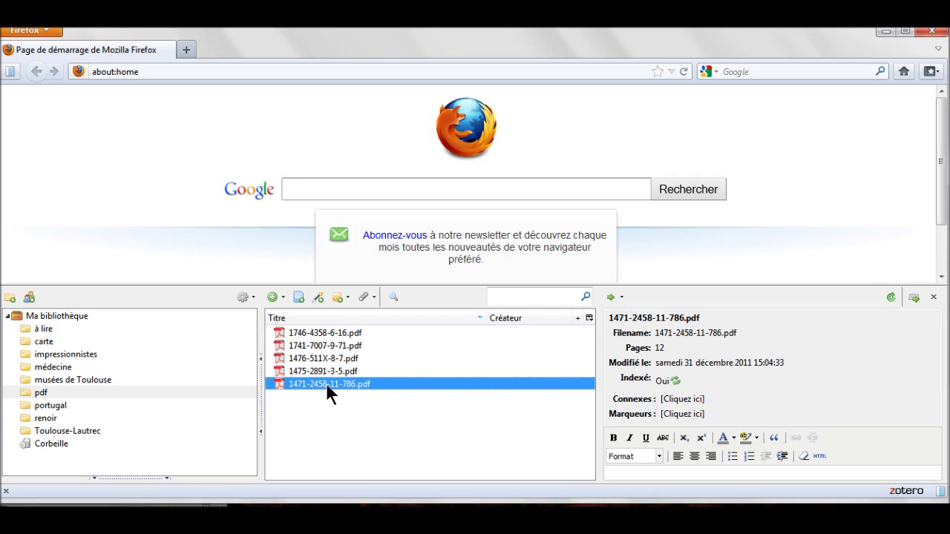
pyautogui.keyDown('shift'); pyautogui.click(327, 331); pyautogui.keyUp('shift')
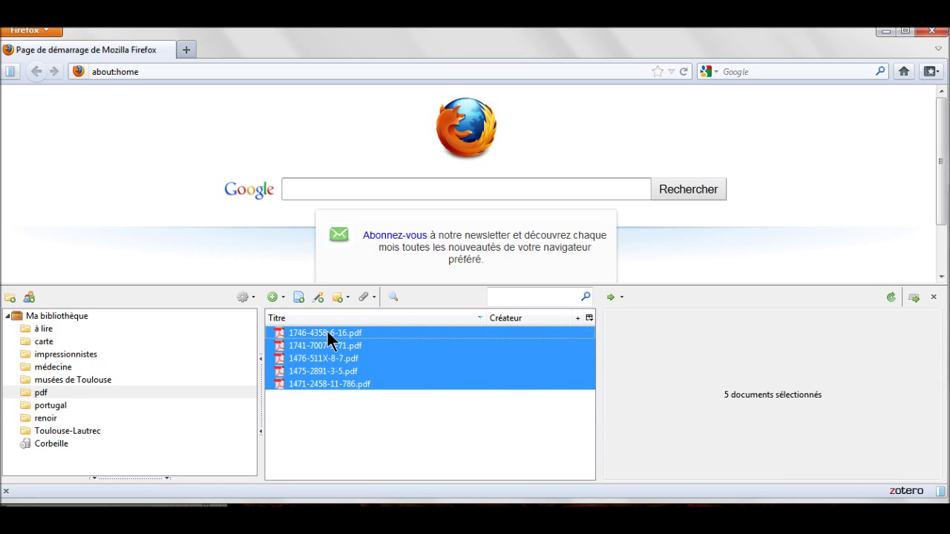
pyautogui.rightClick(328, 337)
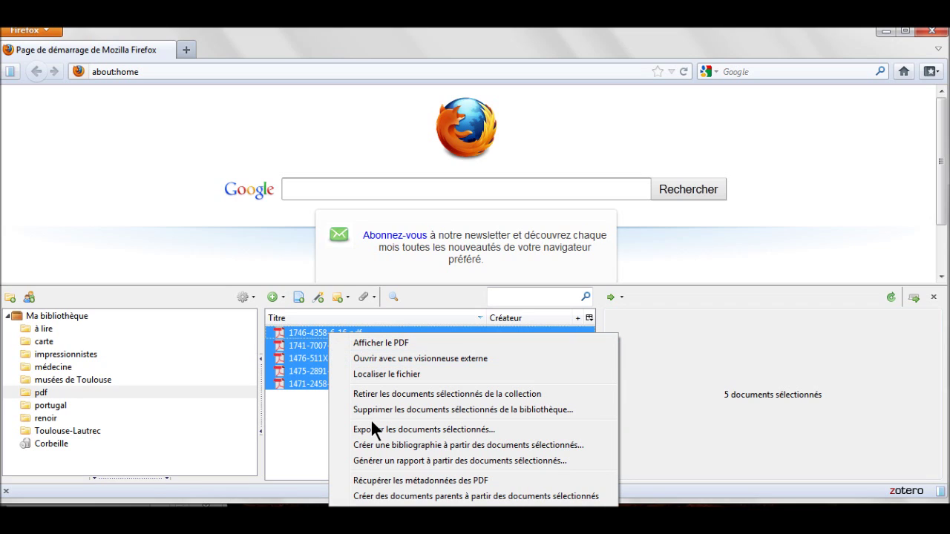
pyautogui.click(384, 480)
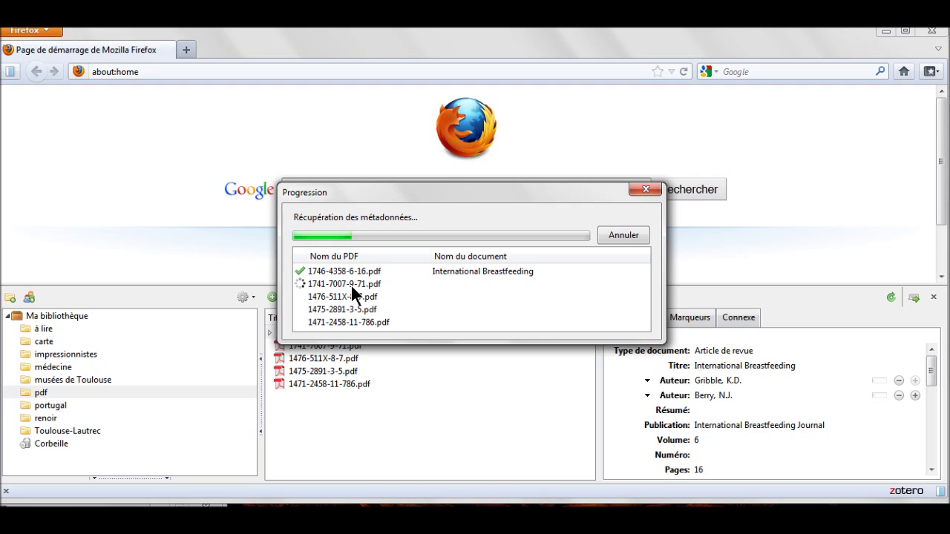
pyautogui.click(622, 233)
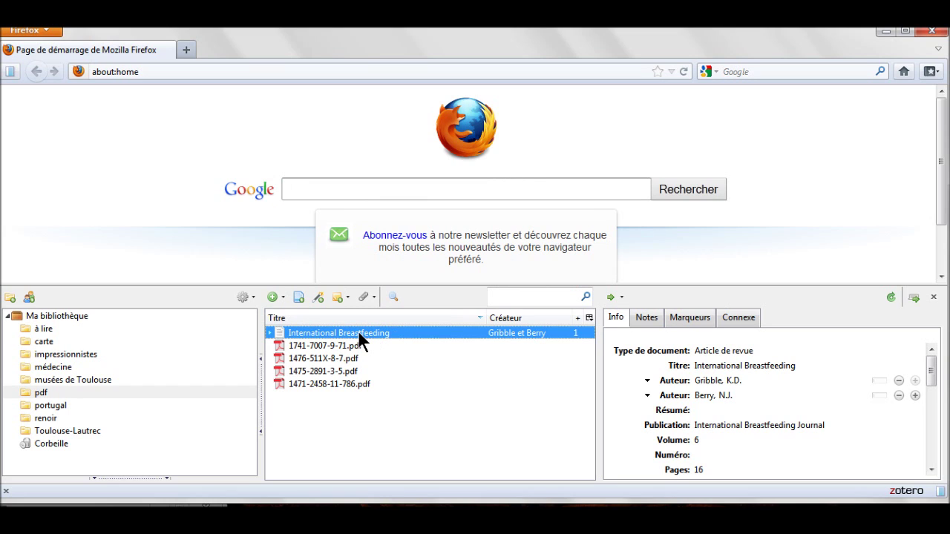
pyautogui.click(269, 332)
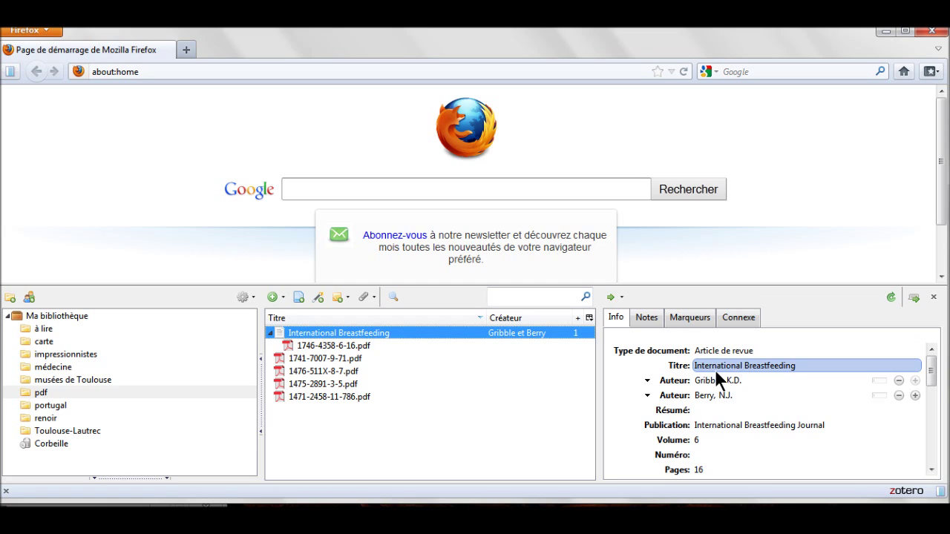
pyautogui.click(320, 373)
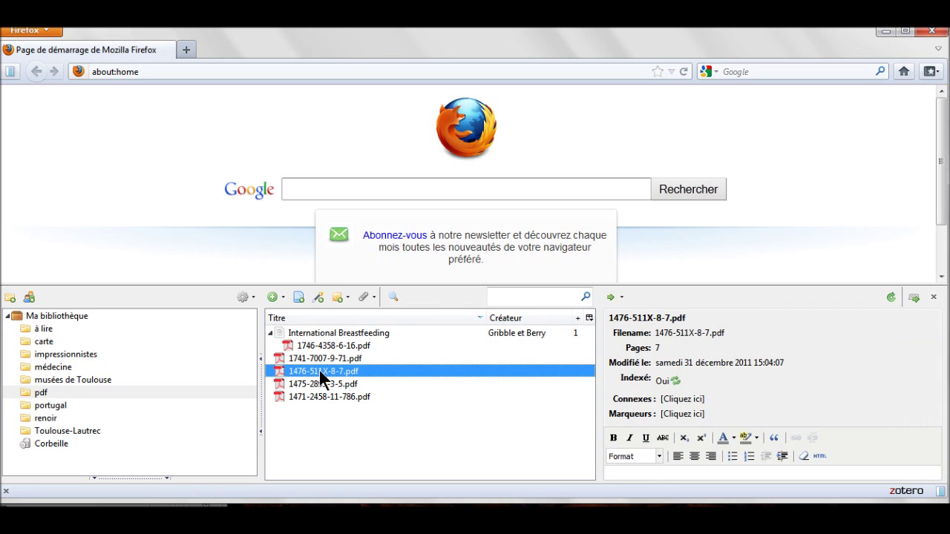
pyautogui.keyDown('shift'); pyautogui.click(328, 395); pyautogui.keyUp('shift')
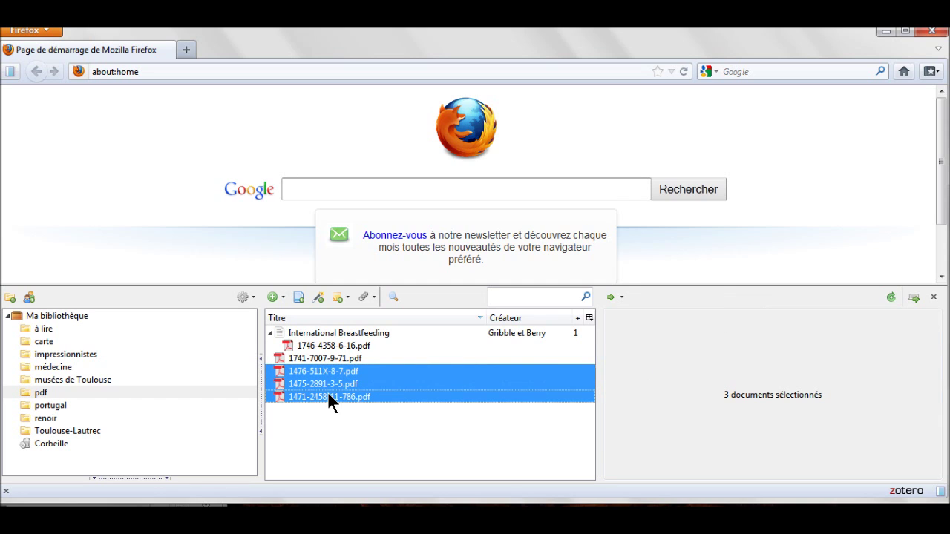
pyautogui.rightClick(327, 393)
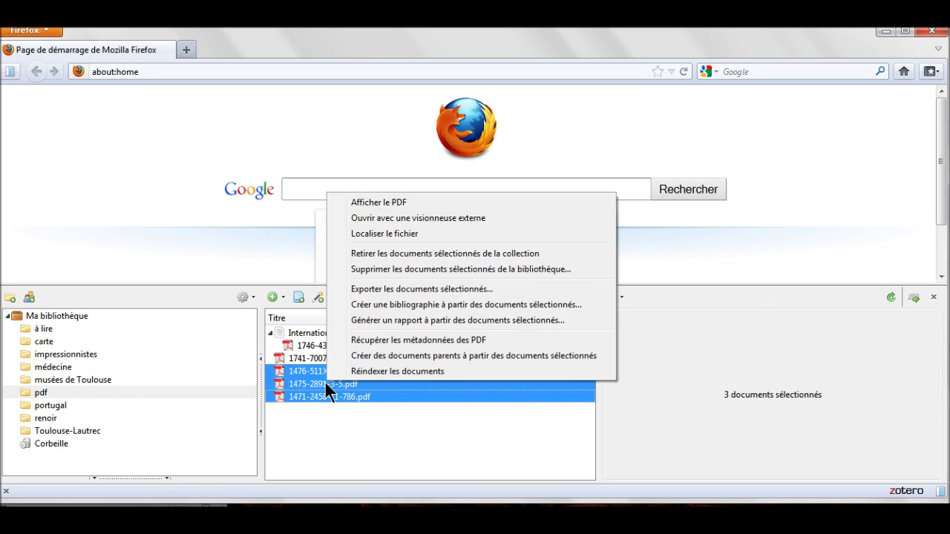
pyautogui.click(382, 340)
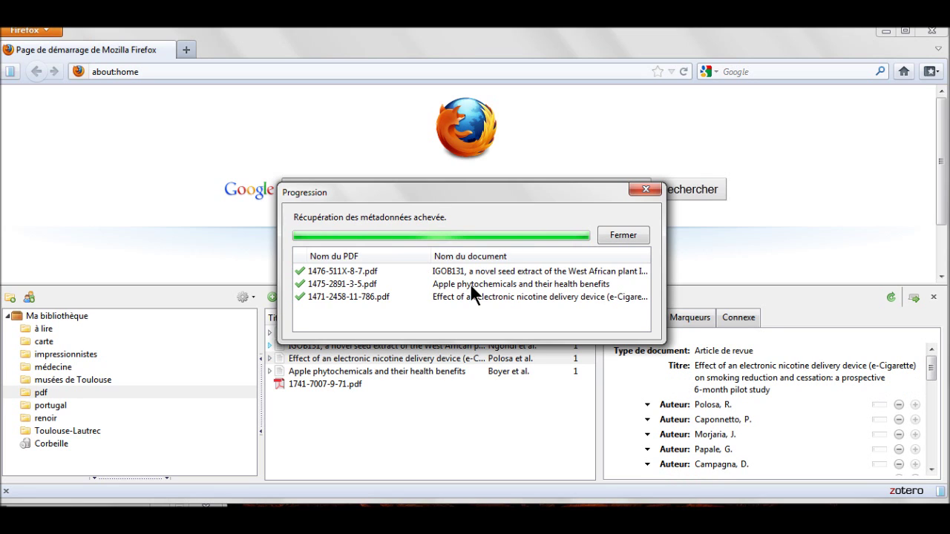
pyautogui.click(624, 235)
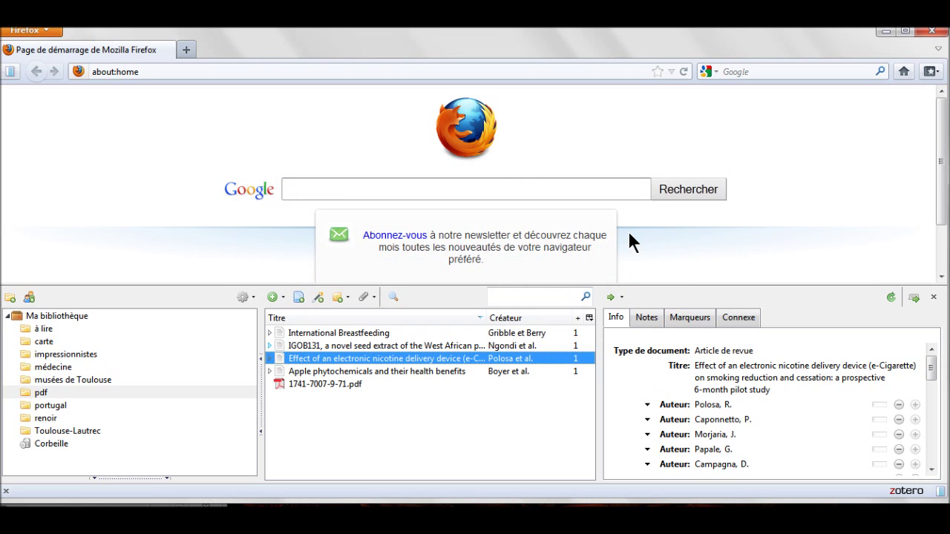
# Create a parent item from 1741-7007-9-71.pdf and expand it to show the attached file
pyautogui.click(326, 384)
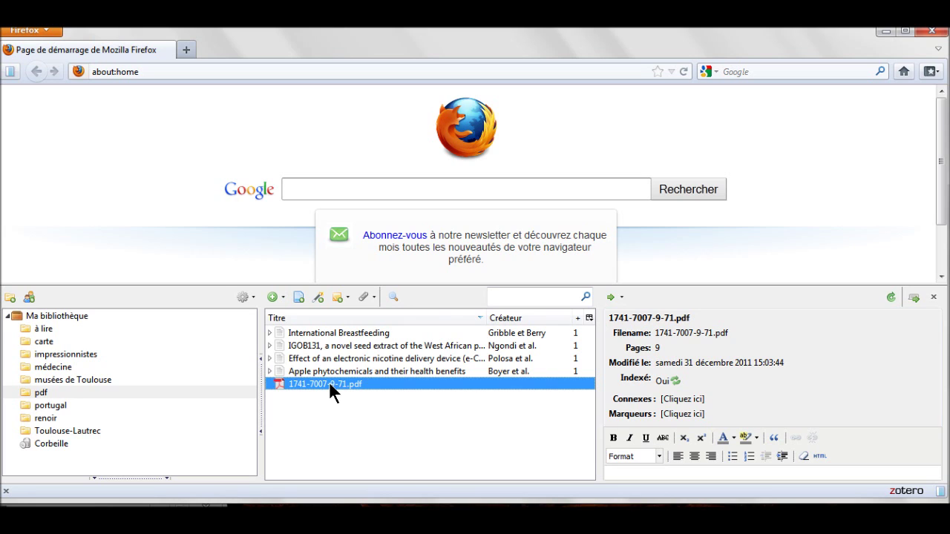
pyautogui.rightClick(328, 381)
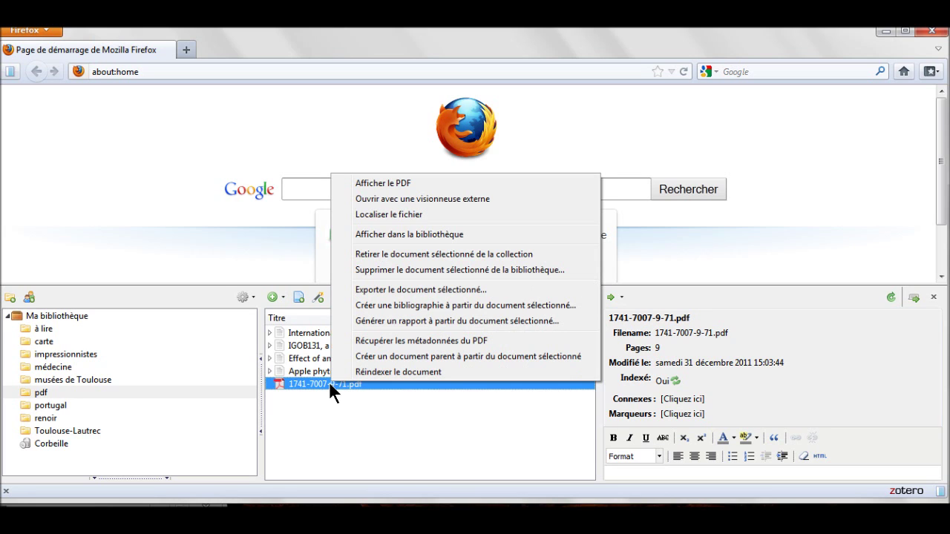
pyautogui.click(380, 357)
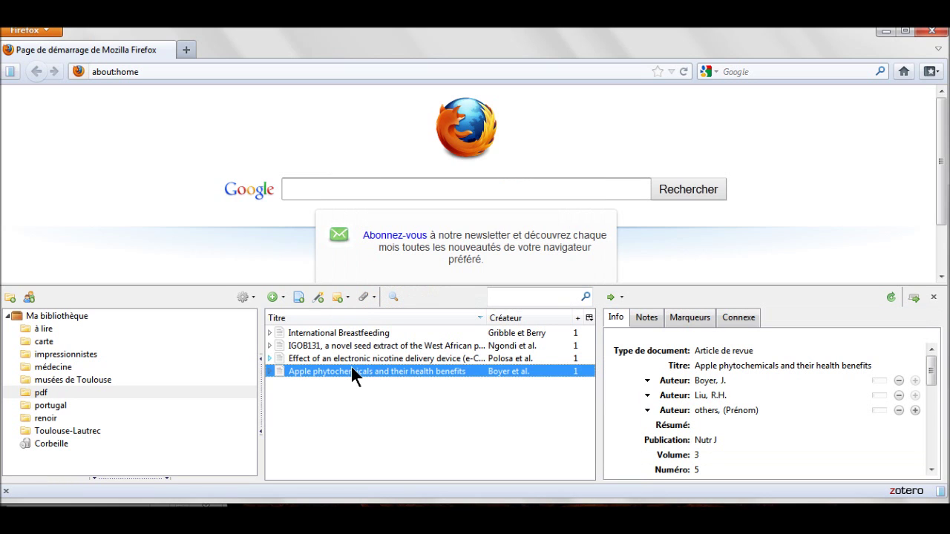
pyautogui.click(269, 371)
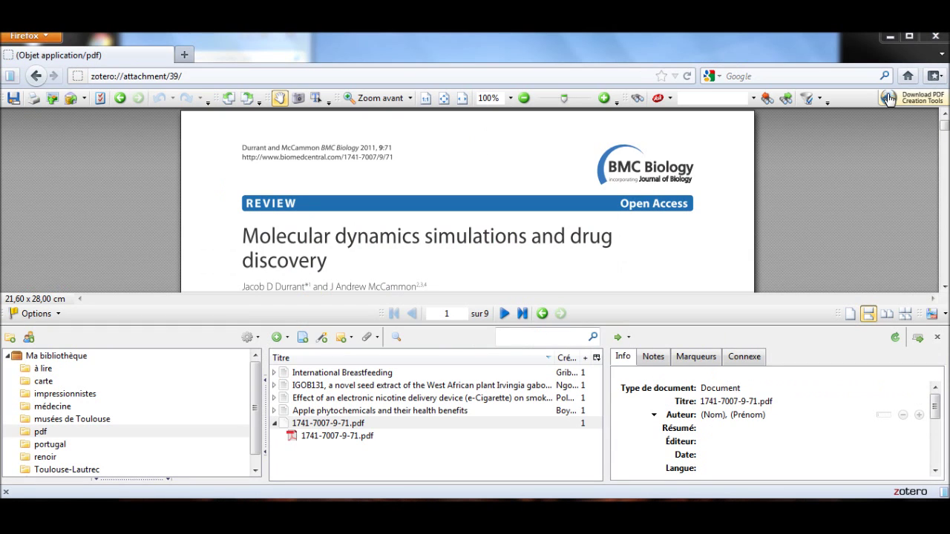
# Change the document type of the 1741-7007-9-71.pdf parent item to Article de revue
pyautogui.click(331, 424)
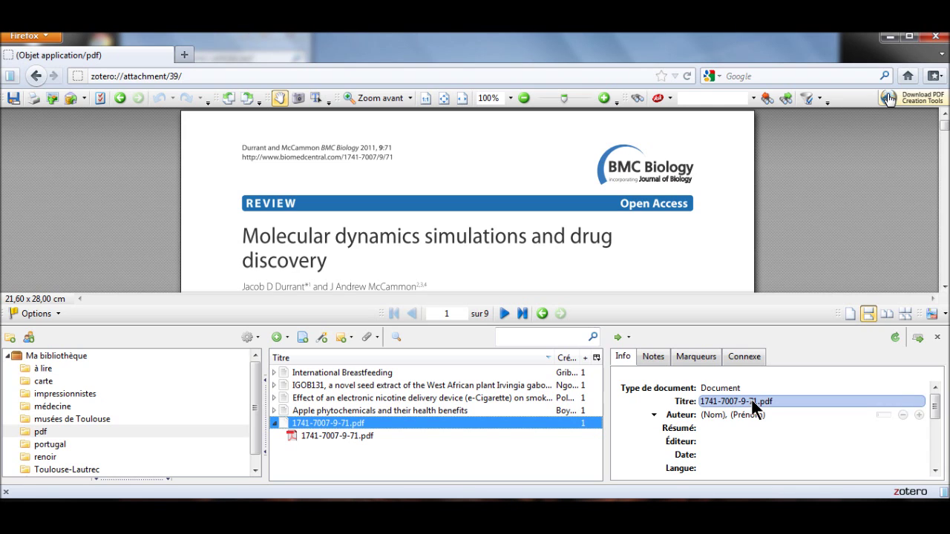
pyautogui.click(827, 387)
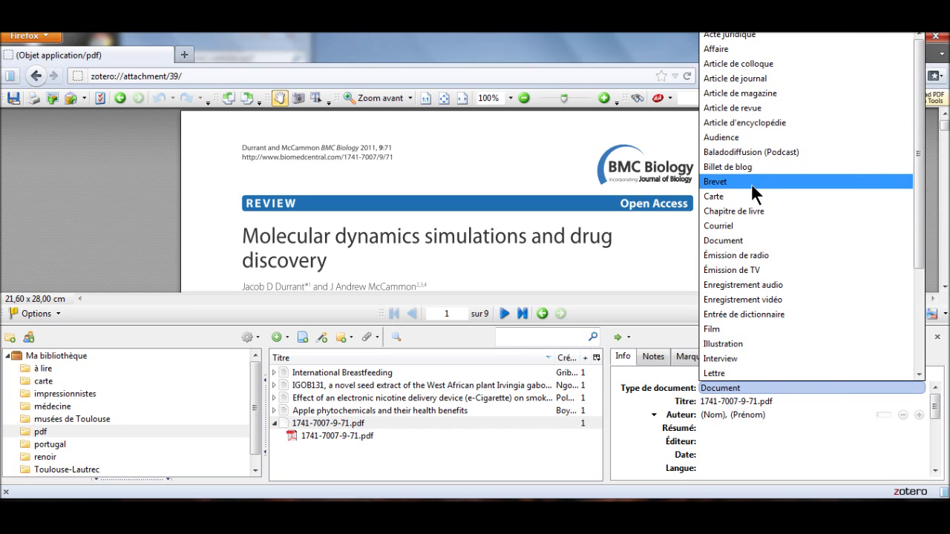
pyautogui.click(744, 107)
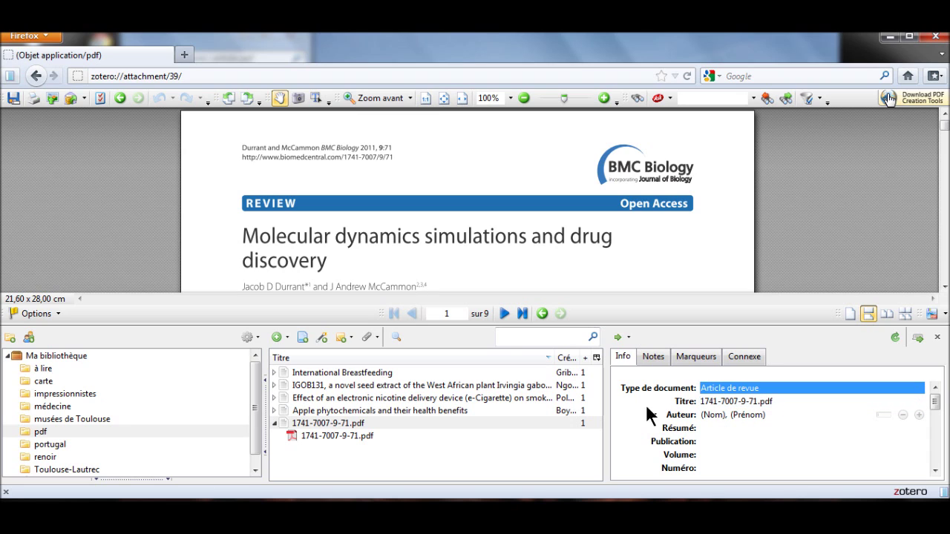
pyautogui.click(272, 385)
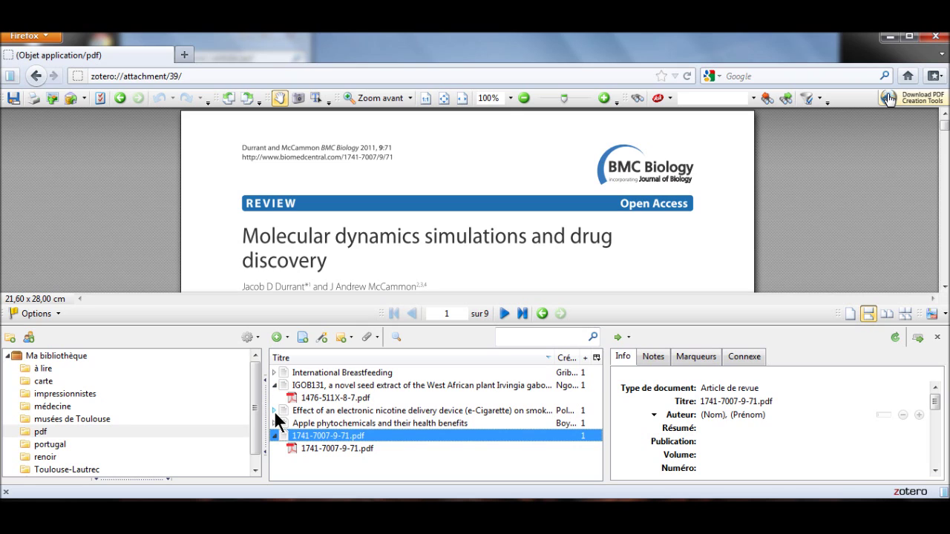
pyautogui.click(274, 410)
pyautogui.click(273, 436)
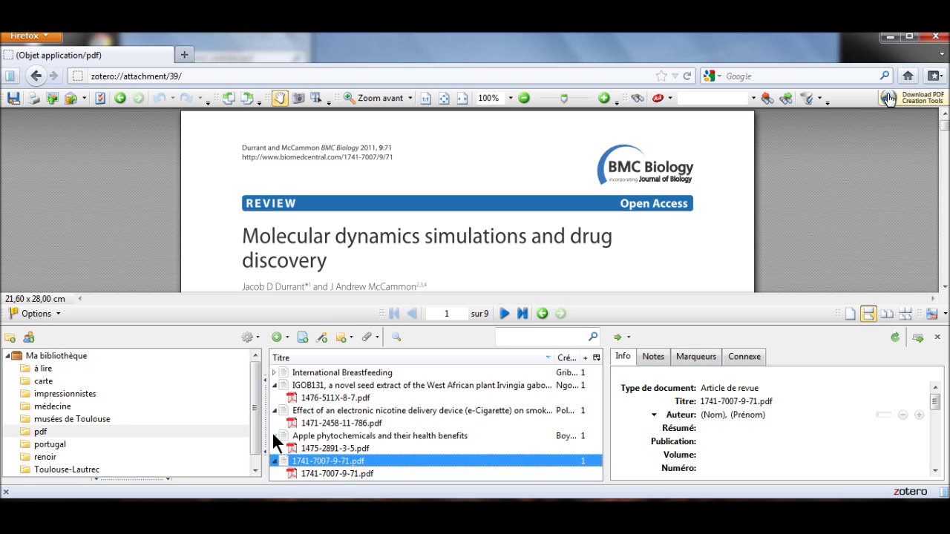
pyautogui.click(311, 448)
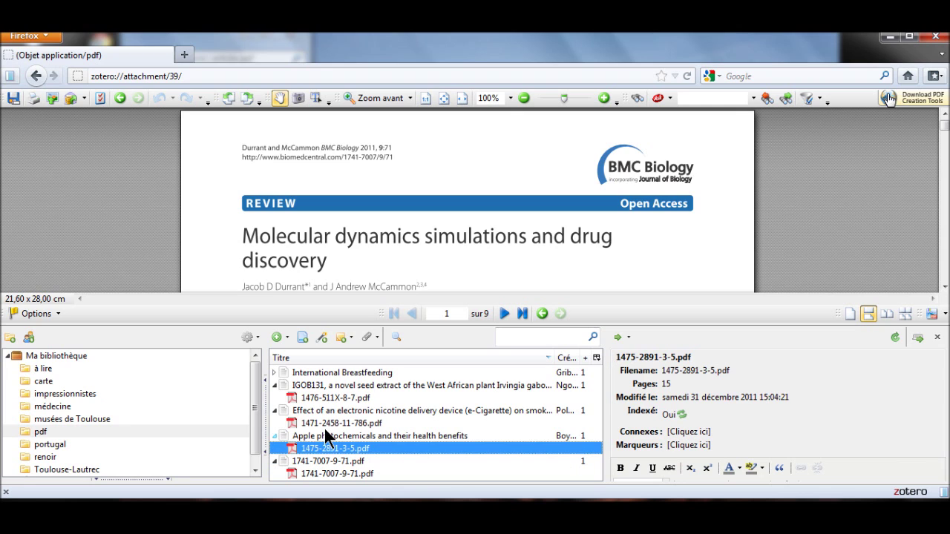
pyautogui.keyDown('ctrl'); pyautogui.click(325, 422); pyautogui.keyUp('ctrl')
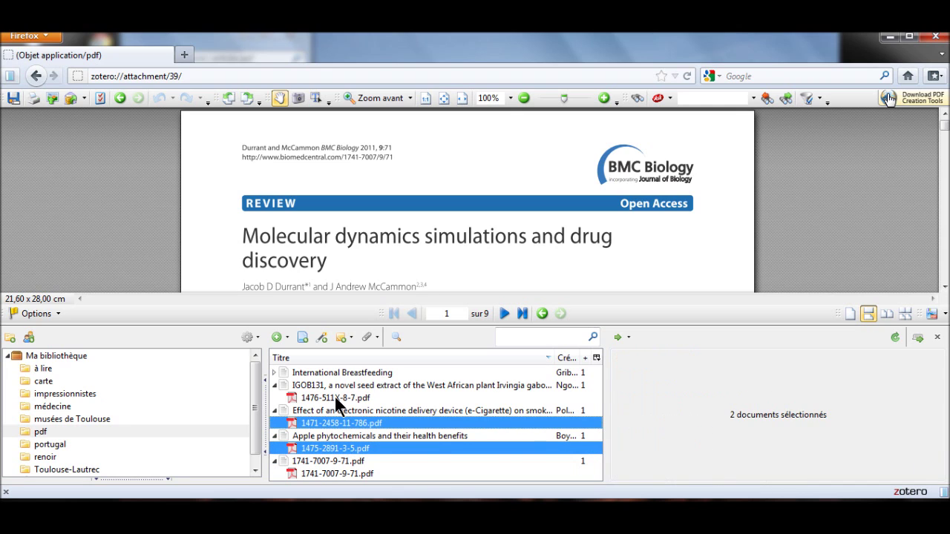
pyautogui.keyDown('ctrl'); pyautogui.click(334, 397); pyautogui.keyUp('ctrl')
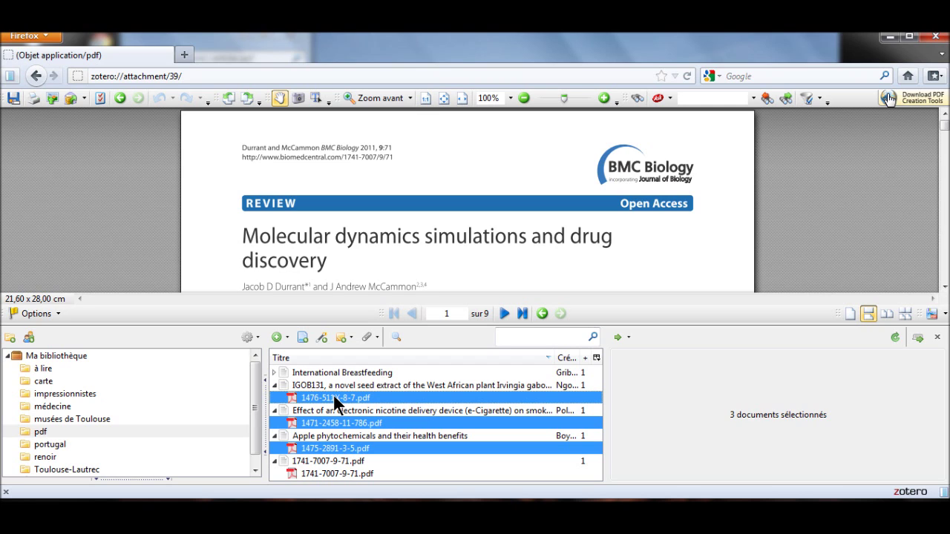
pyautogui.rightClick(334, 401)
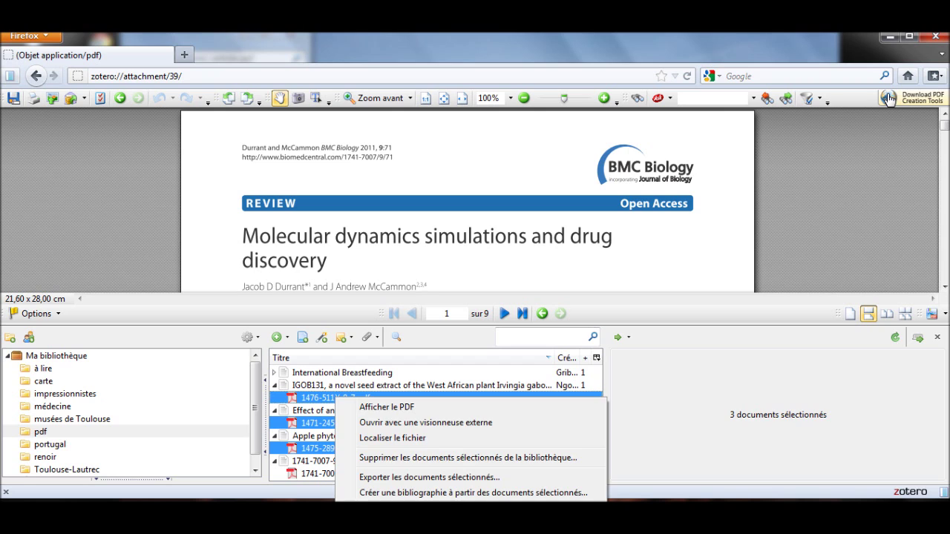
pyautogui.press('Escape')
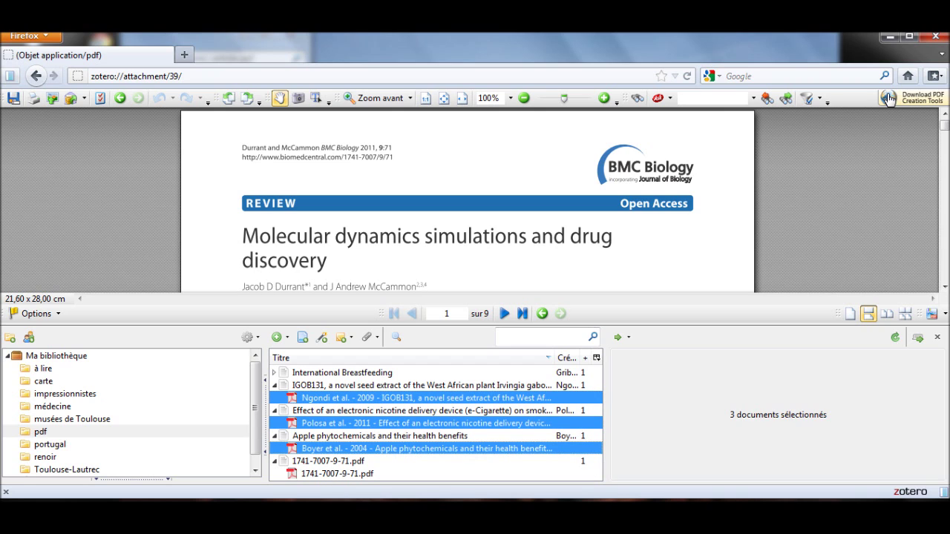